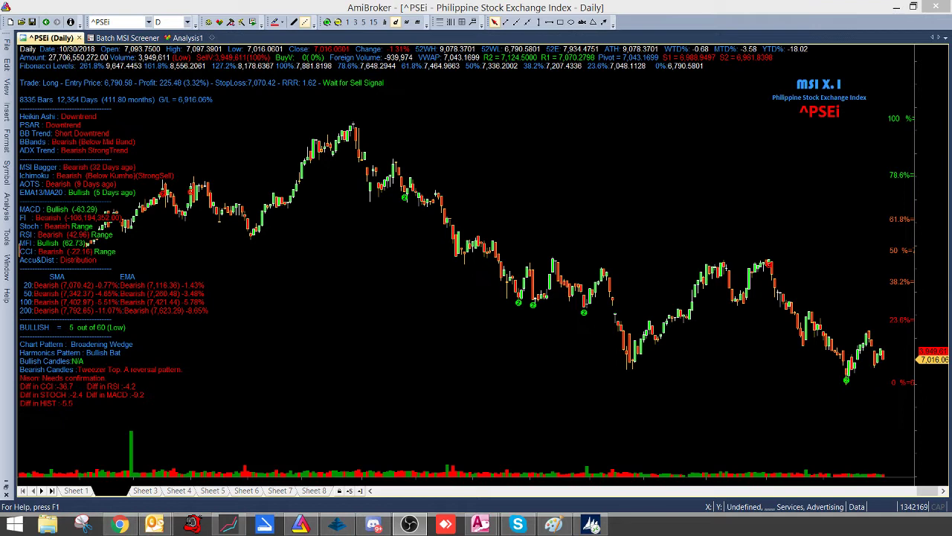
- Open the price chart's parameters and turn on Darvas Box
right_click(552, 163)
click(581, 172)
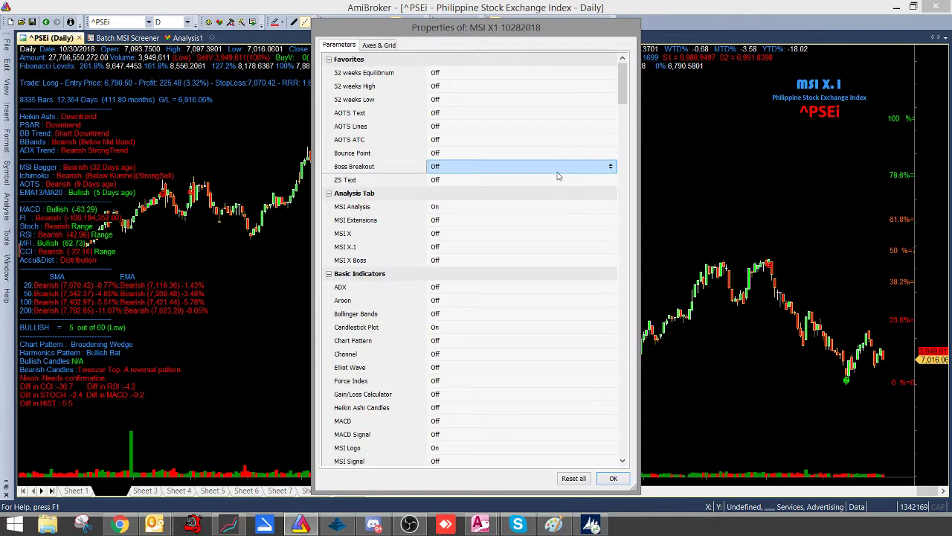
click(540, 272)
scroll(540, 271, down, 5)
scroll(540, 272, down, 7)
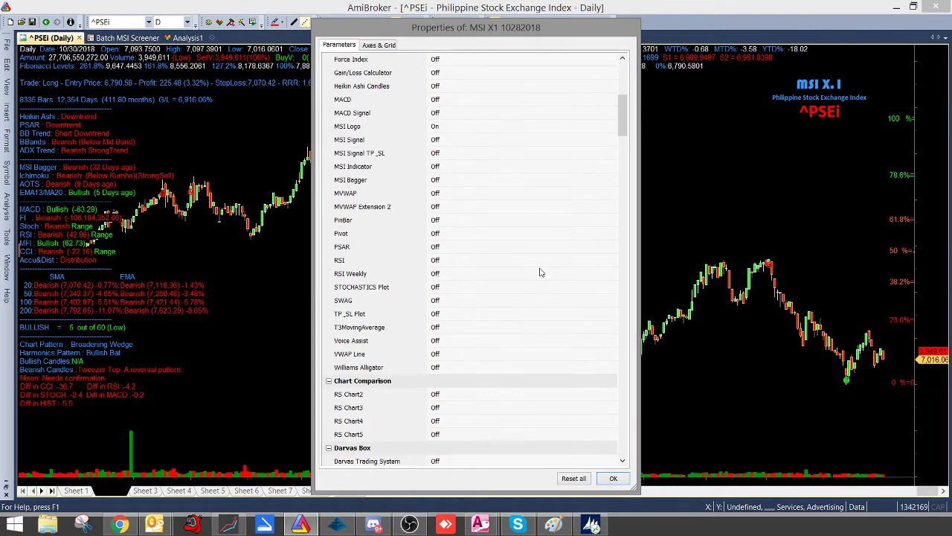
click(469, 328)
click(470, 315)
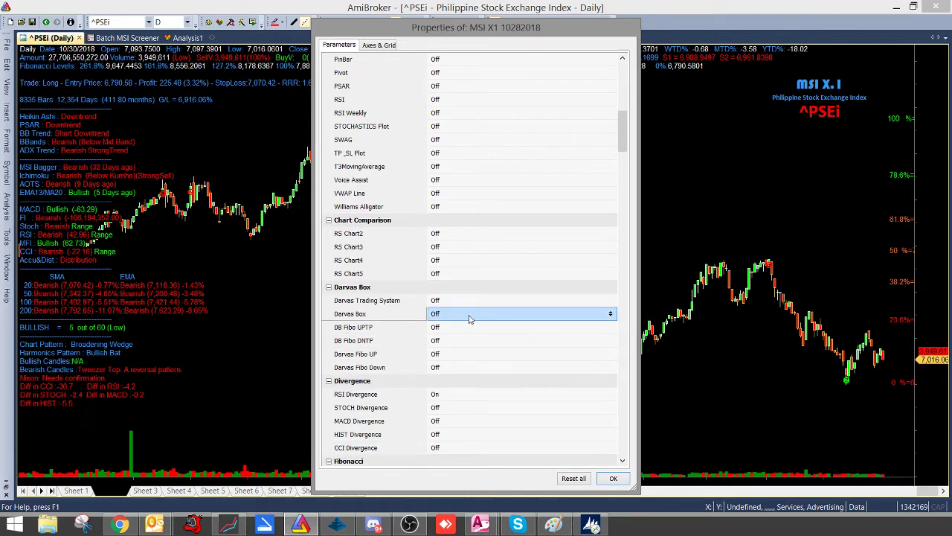
double_click(469, 315)
- Turn on Darvas Trading System and accept the chart parameters
click(445, 300)
click(445, 301)
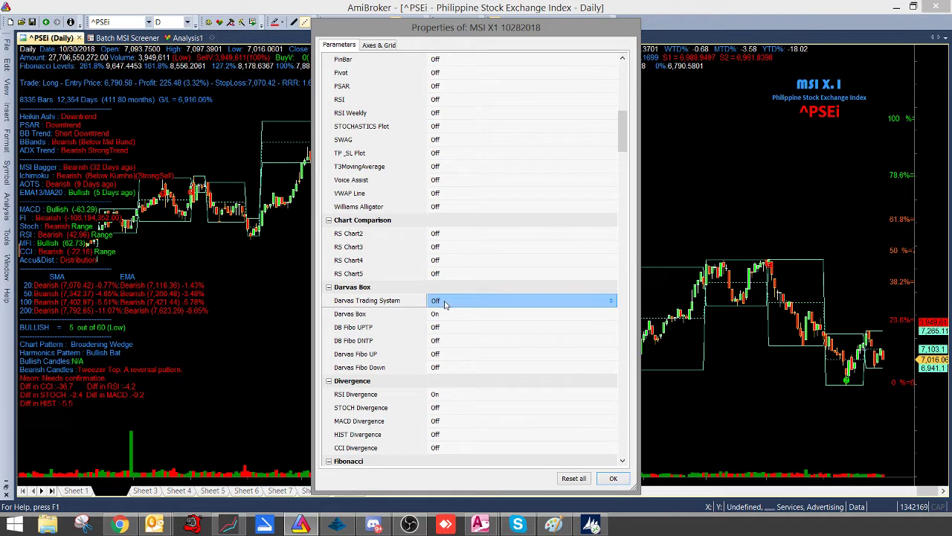
double_click(444, 300)
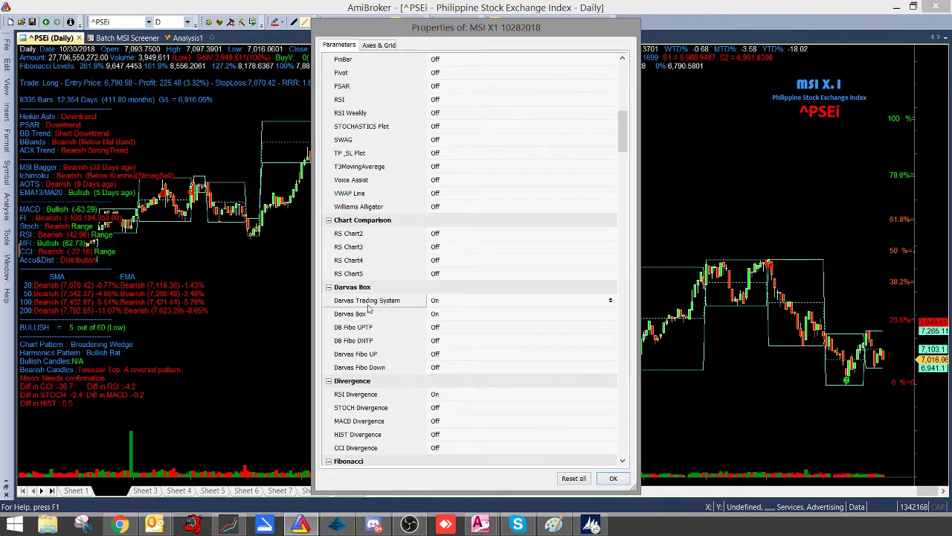
click(616, 480)
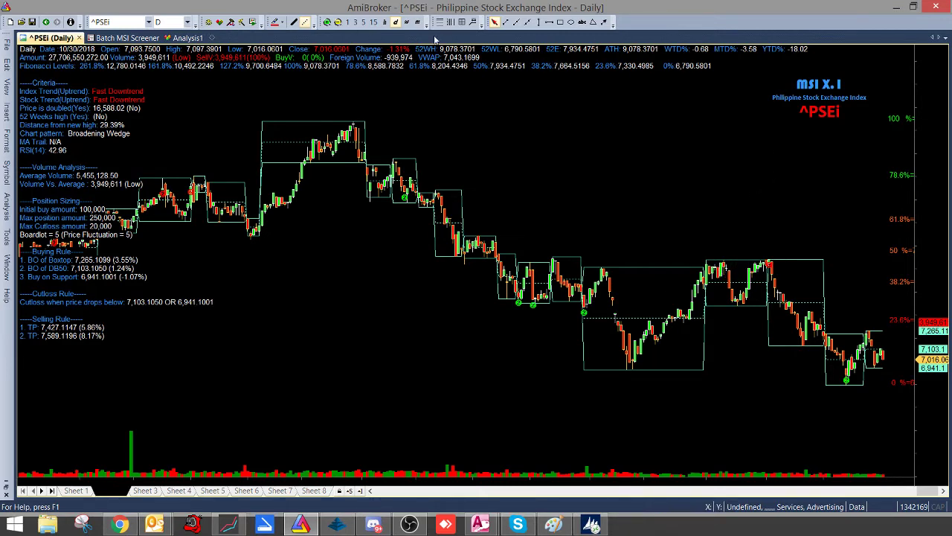
- Draw an ellipse around the rising Darvas boxes leading up to the mid-2016 peak on the ^PSEi chart
click(337, 23)
click(338, 23)
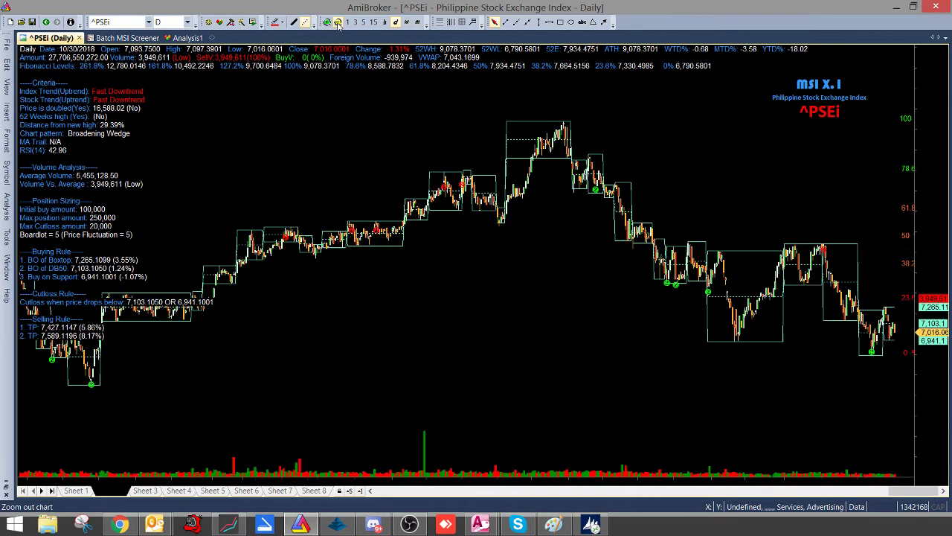
click(337, 23)
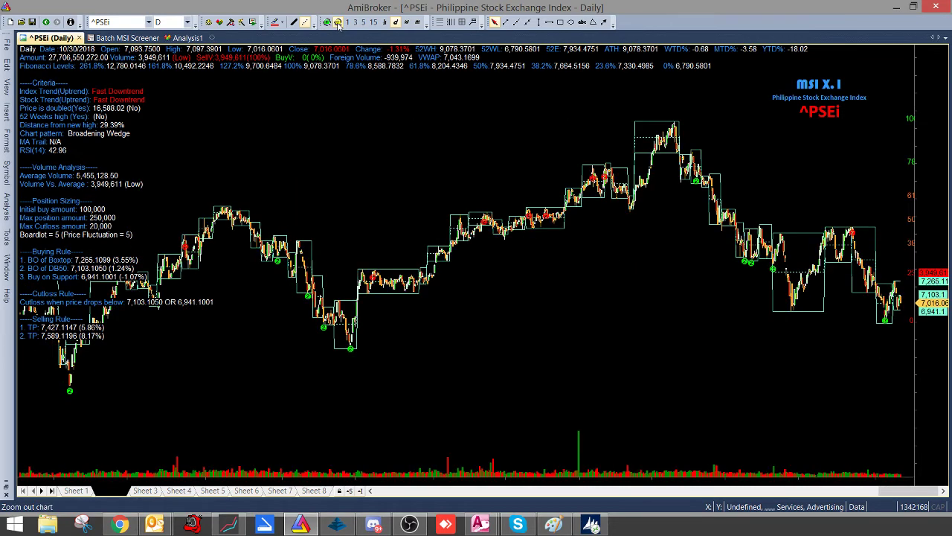
click(338, 23)
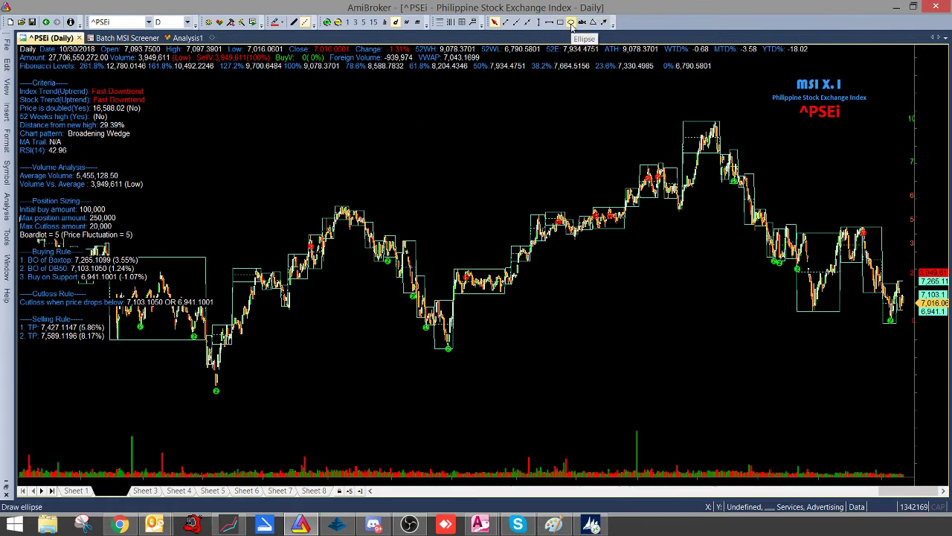
click(570, 22)
drag(253, 171, 360, 343)
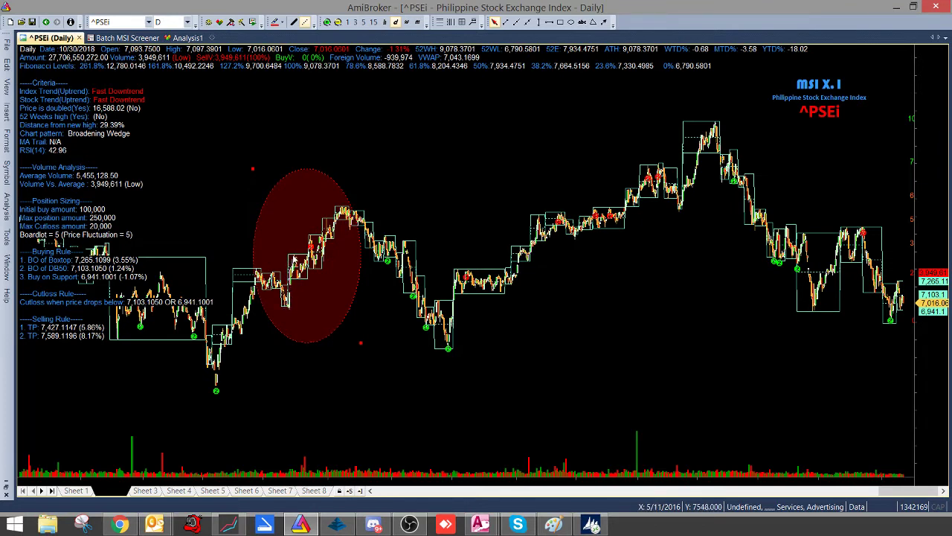
- Draw a second ellipse around the descending Darvas boxes that follow the mid-2016 peak
click(349, 258)
click(338, 307)
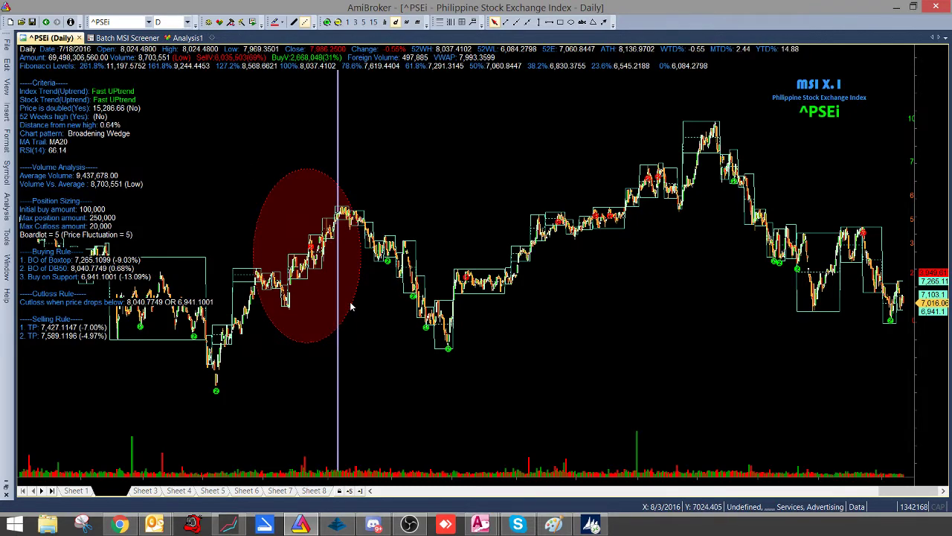
click(354, 303)
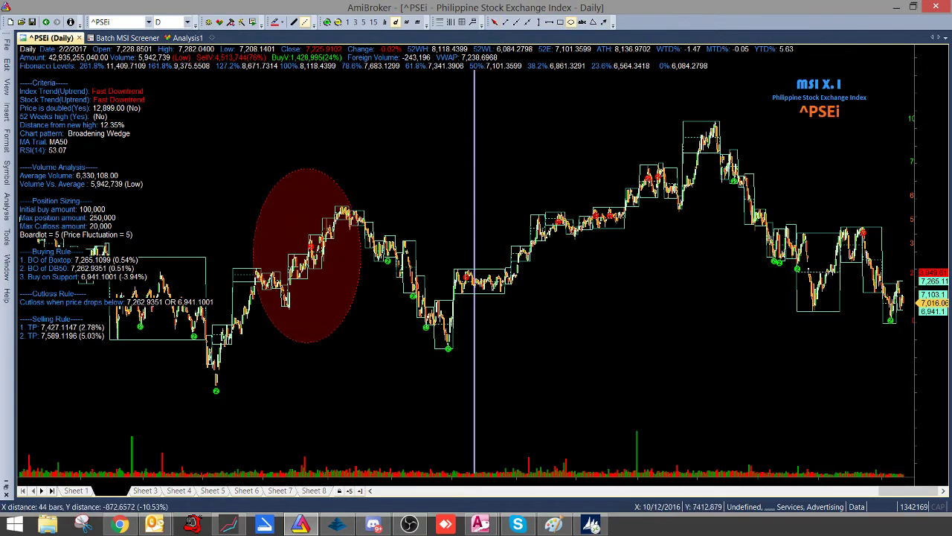
mouse_move(354, 192)
mouse_down()
mouse_move(455, 350)
mouse_move(466, 395)
mouse_up()
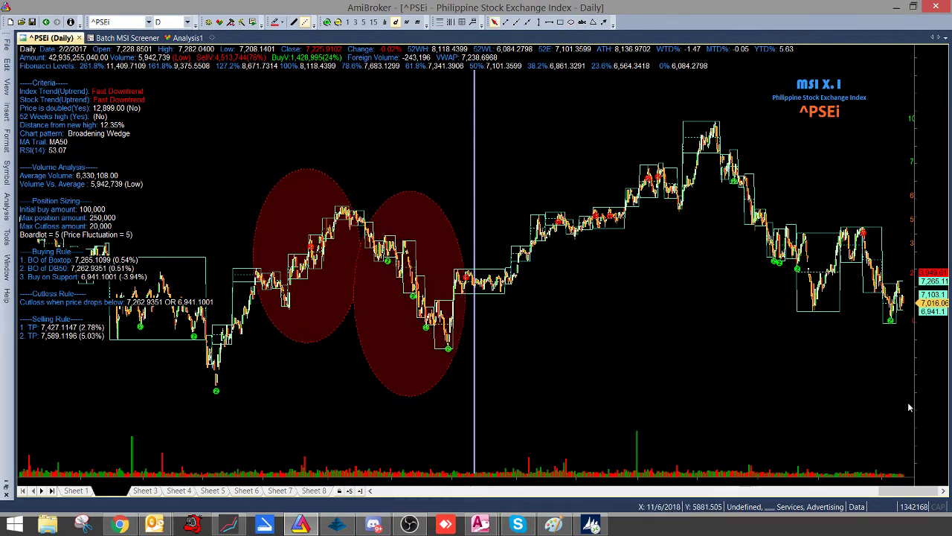
key(Escape)
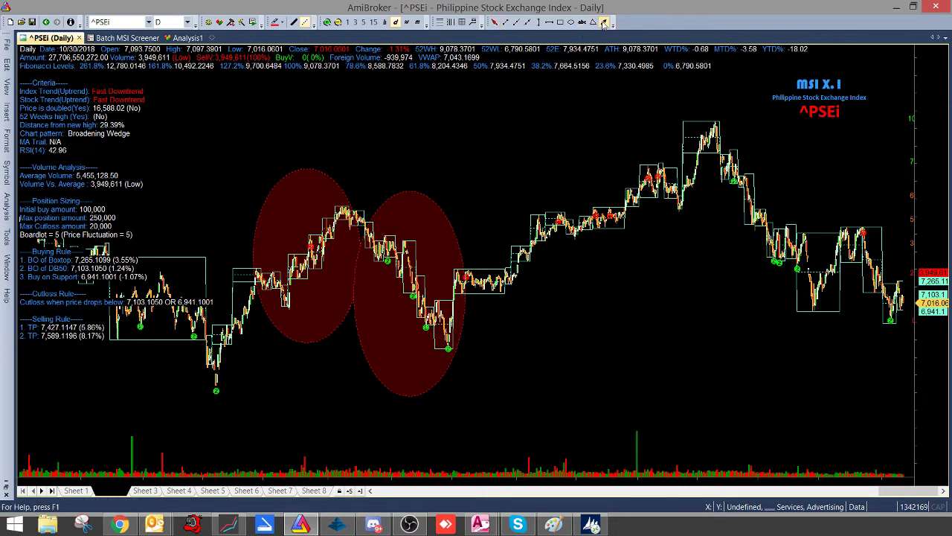
- Add a downward arrow inside the ellipse around the decline and an upward arrow inside the one around the rise
drag(372, 262, 430, 356)
click(605, 22)
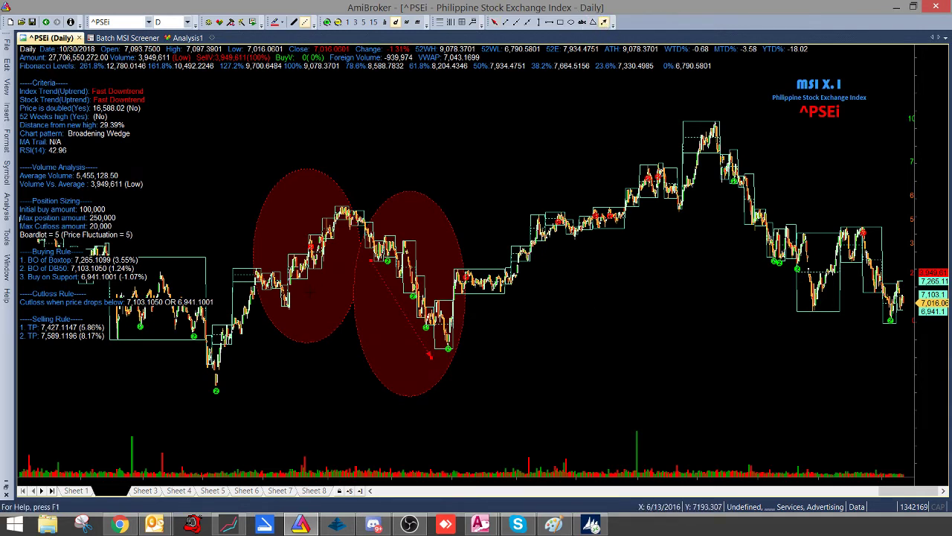
drag(290, 316, 348, 233)
- Switch the chart to the 2GO symbol and enlarge its recent price bars
click(125, 21)
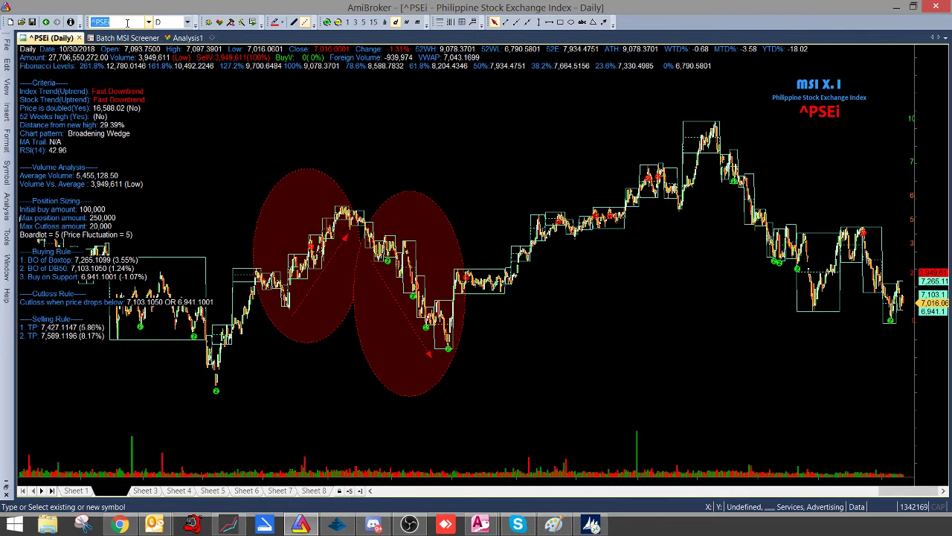
text(2GO)
key(Return)
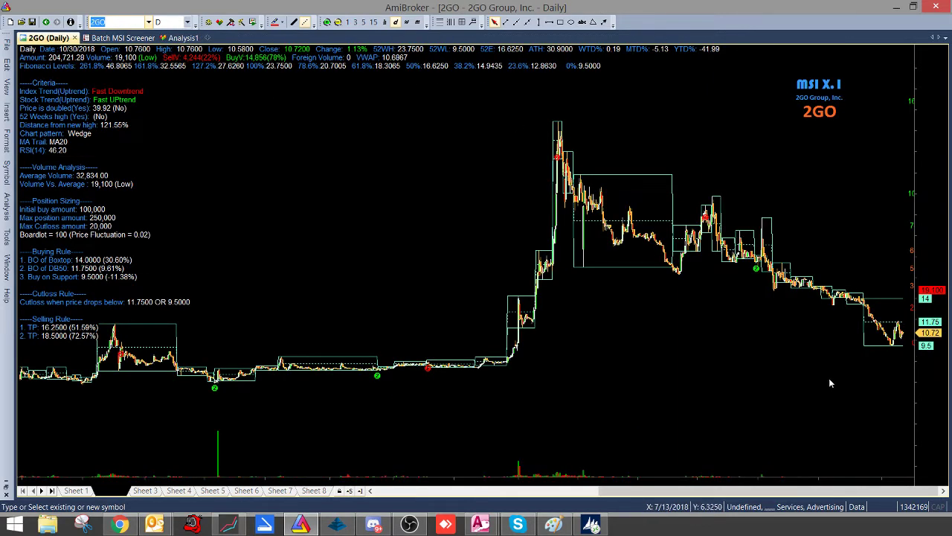
click(945, 491)
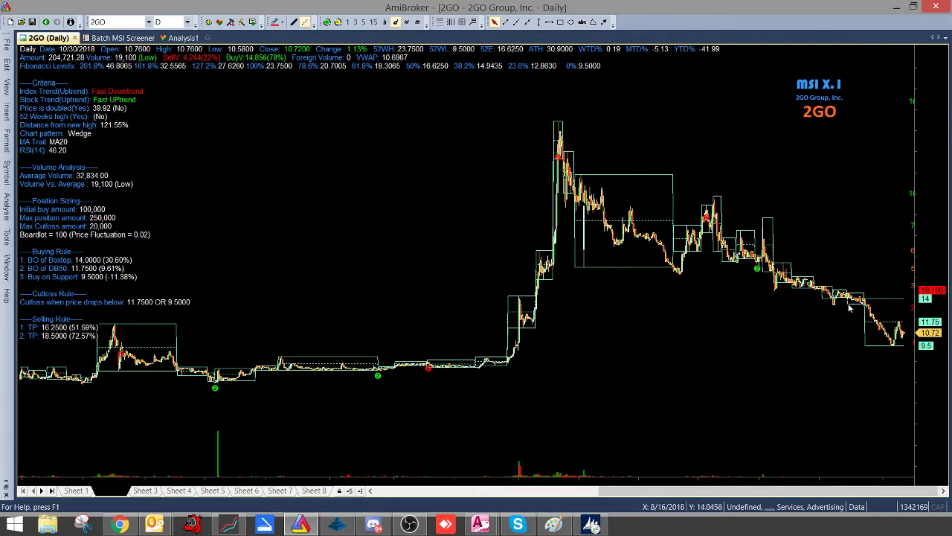
click(328, 23)
click(328, 23)
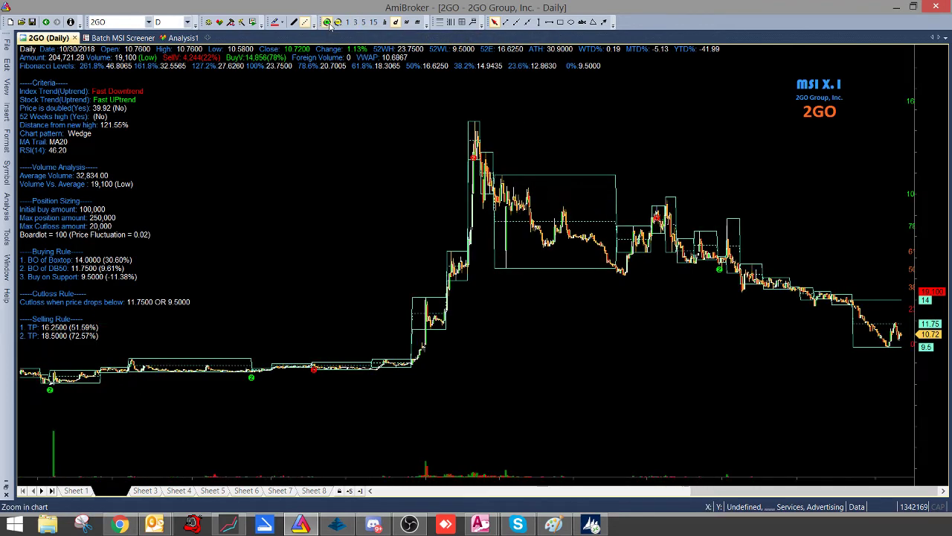
click(328, 23)
click(328, 23)
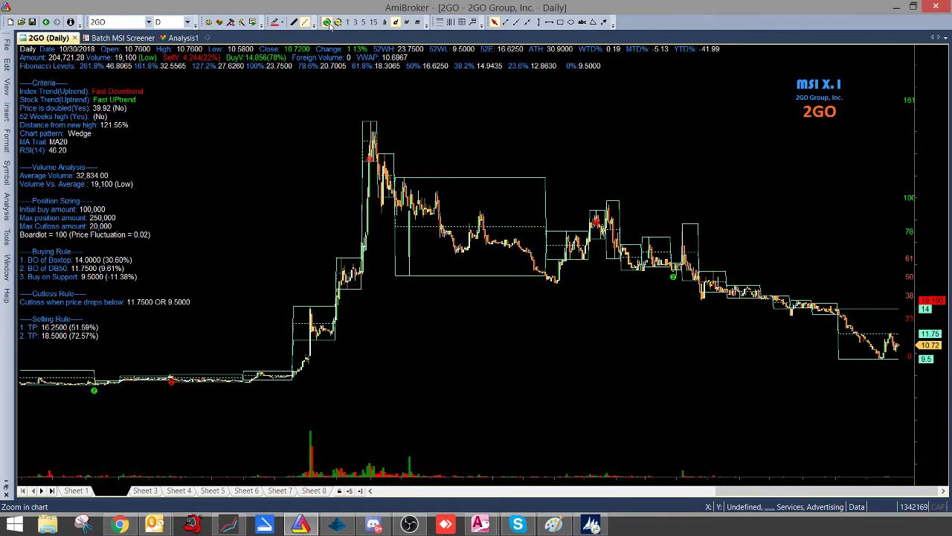
- Apply the Zoom 9 Months option in the 2GO chart's parameters and accept
right_click(494, 94)
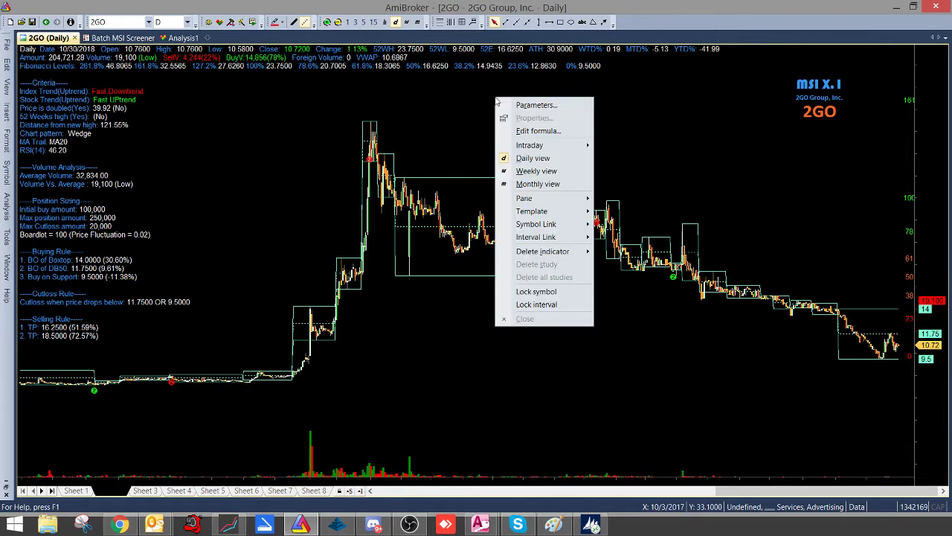
click(537, 104)
scroll(534, 365, down, 12)
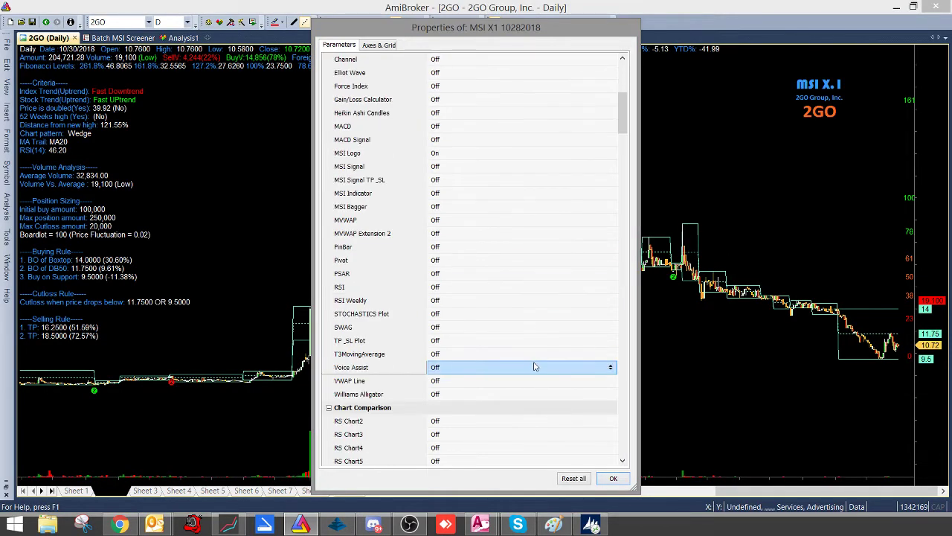
scroll(534, 365, down, 7)
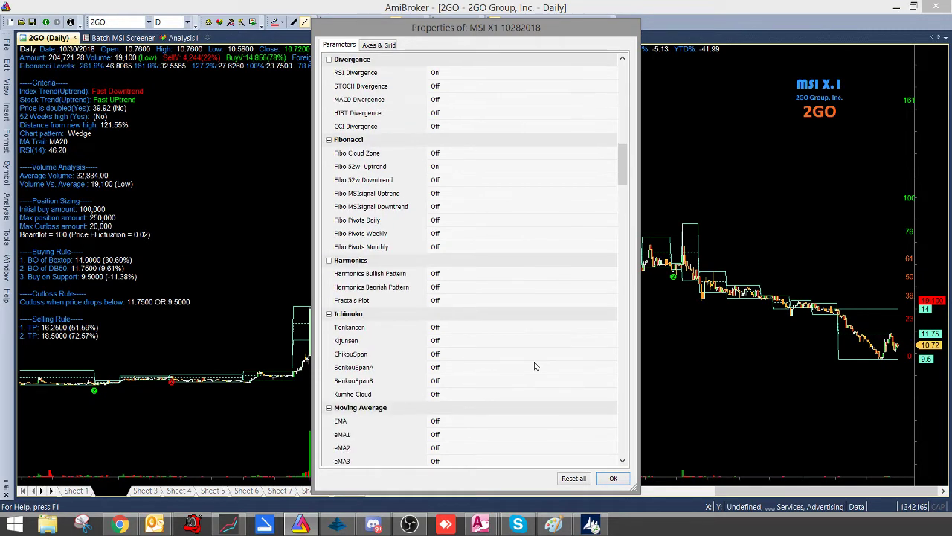
click(452, 274)
scroll(491, 307, down, 9)
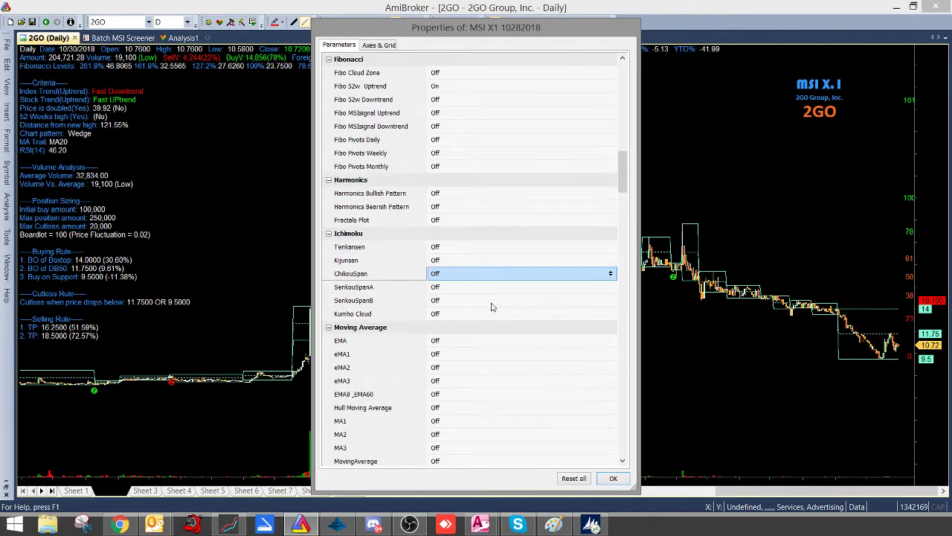
scroll(491, 306, down, 6)
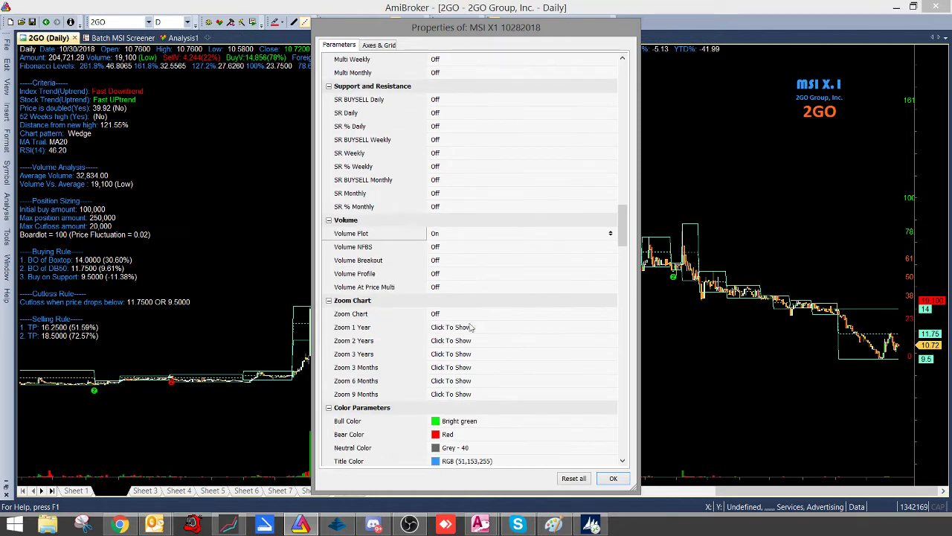
click(467, 395)
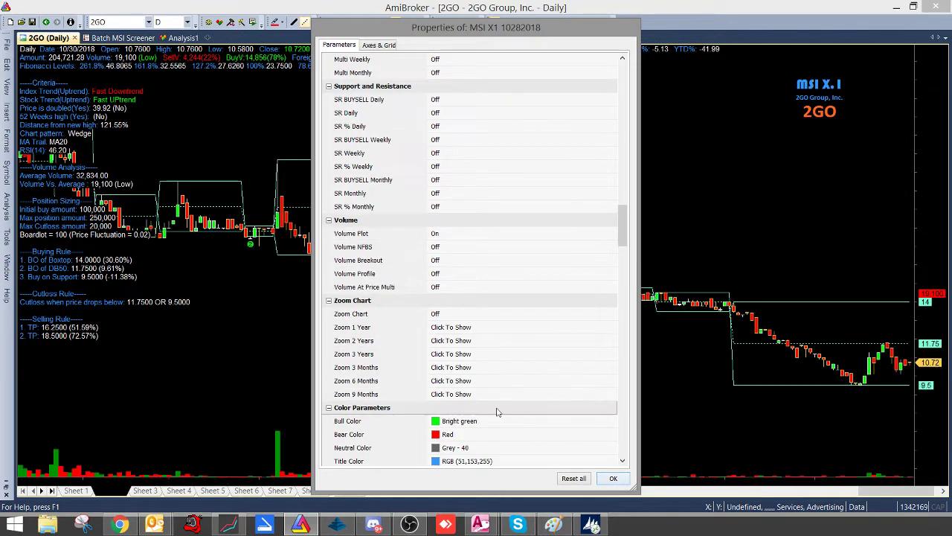
click(612, 479)
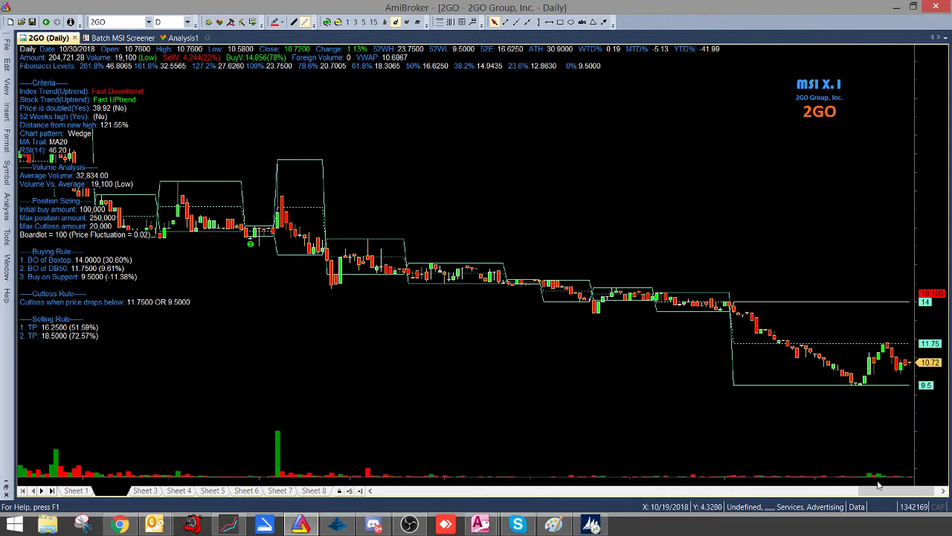
- Draw a long downward-sloping arrow beneath the descending Darvas boxes on the 2GO chart
click(941, 491)
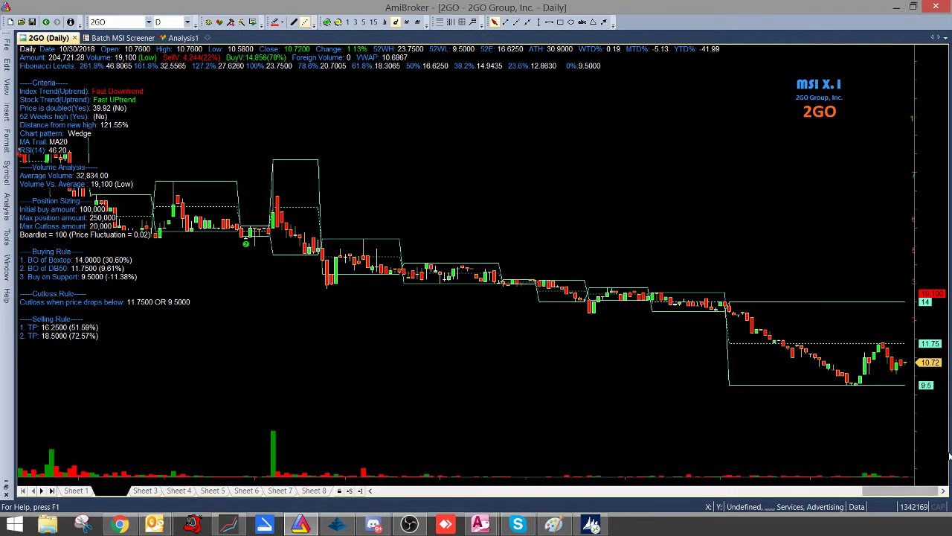
click(941, 491)
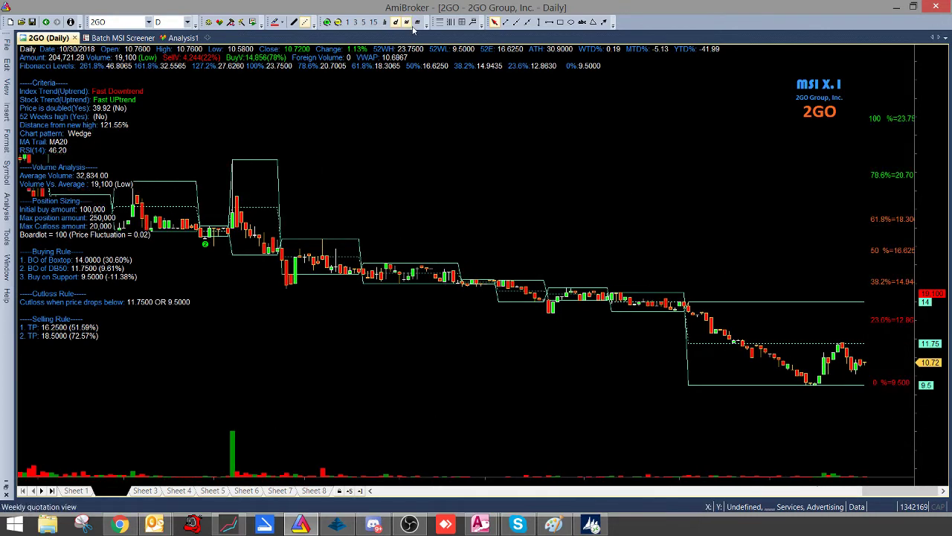
click(604, 23)
drag(334, 256, 671, 377)
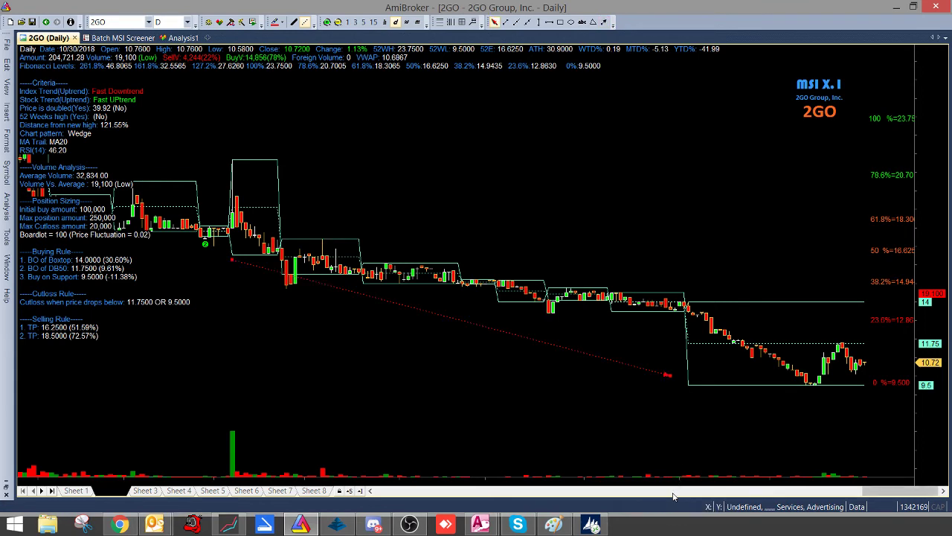
- Step the chart through the 8990P symbol and the sector indices, from ^ALLSHARES to ^MINING-OIL
click(113, 25)
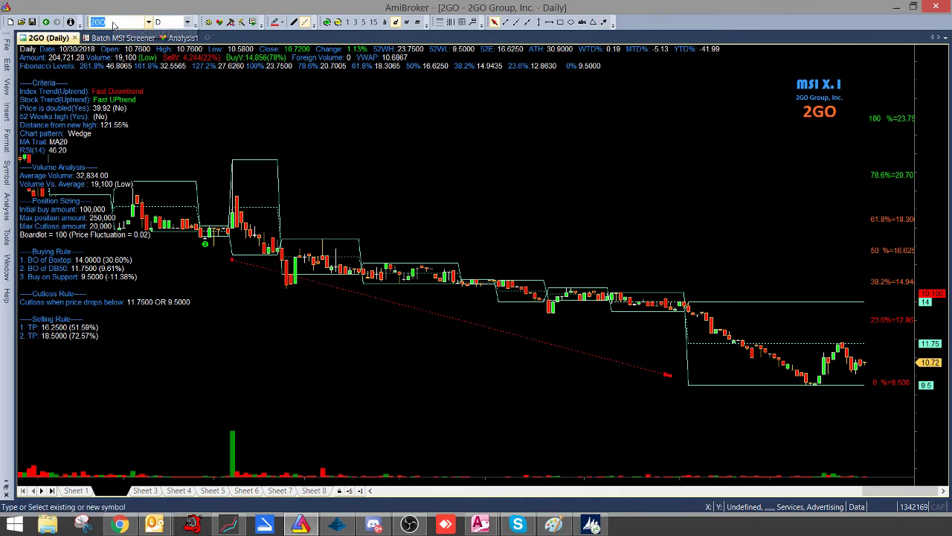
text(8990P)
key(Return)
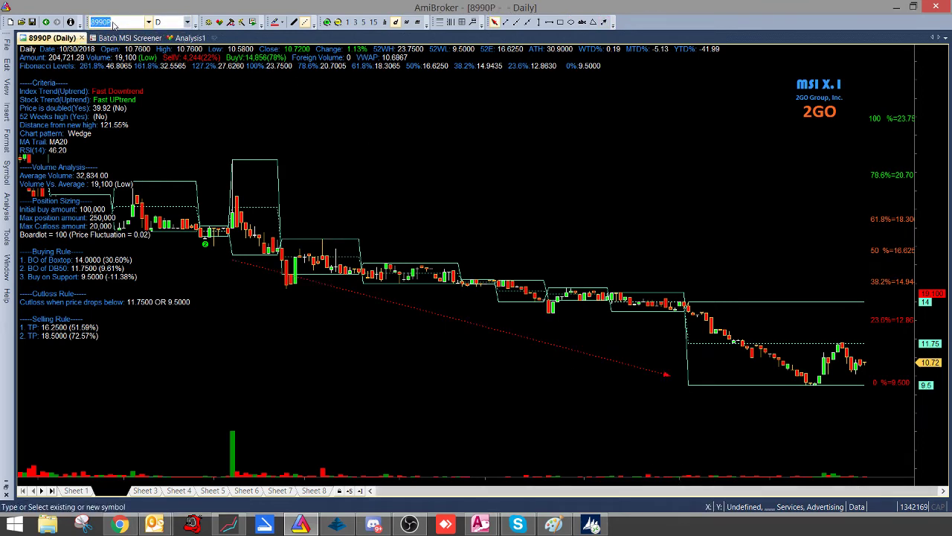
text(^ALLSHARES)
key(Return)
key(Down)
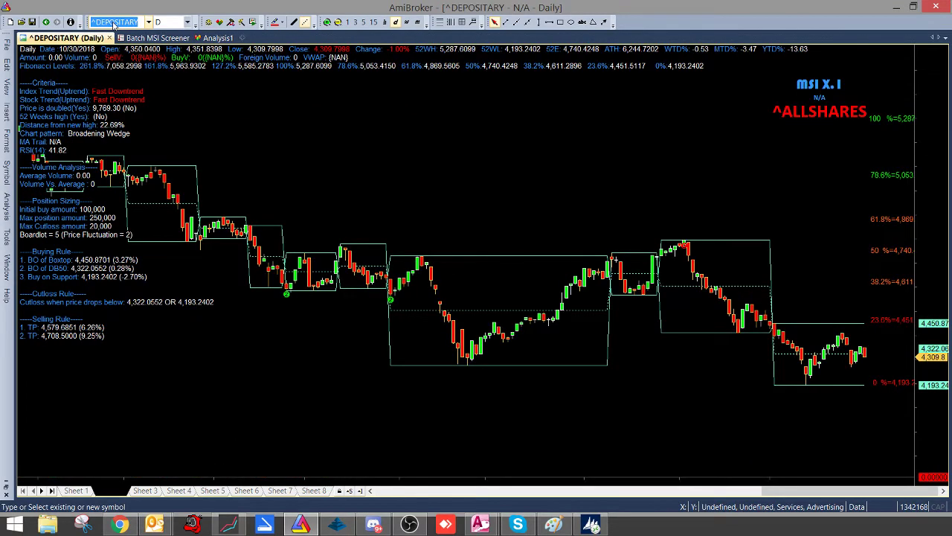
key(Down)
key(Down)
key(Down)
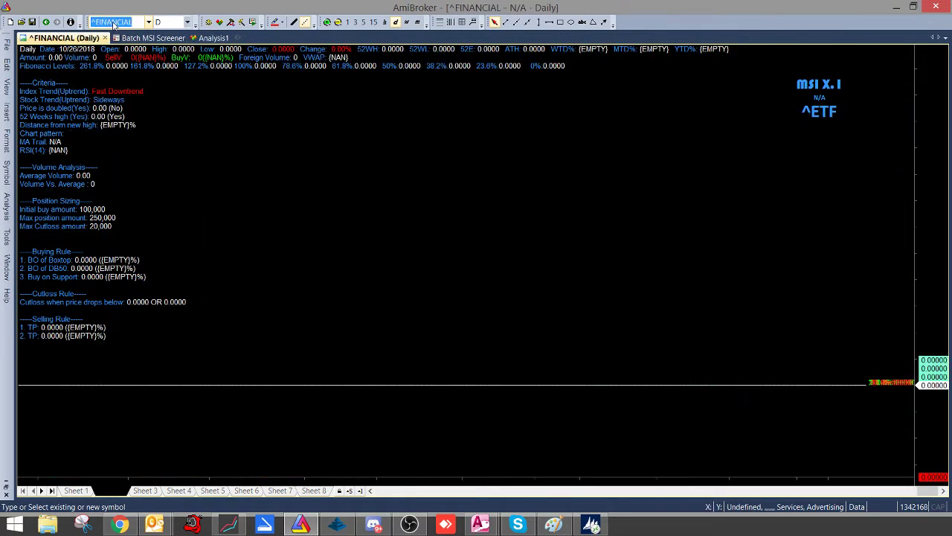
key(Down)
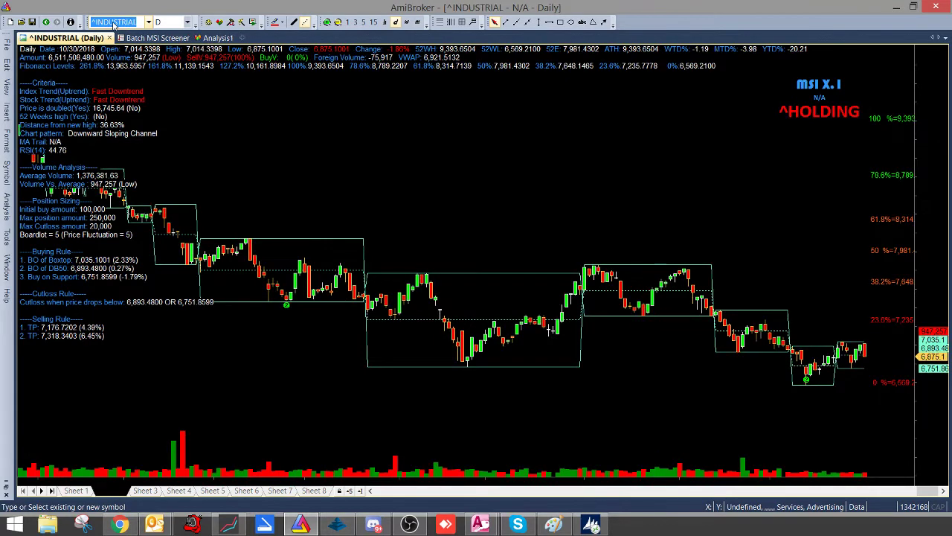
key(Down)
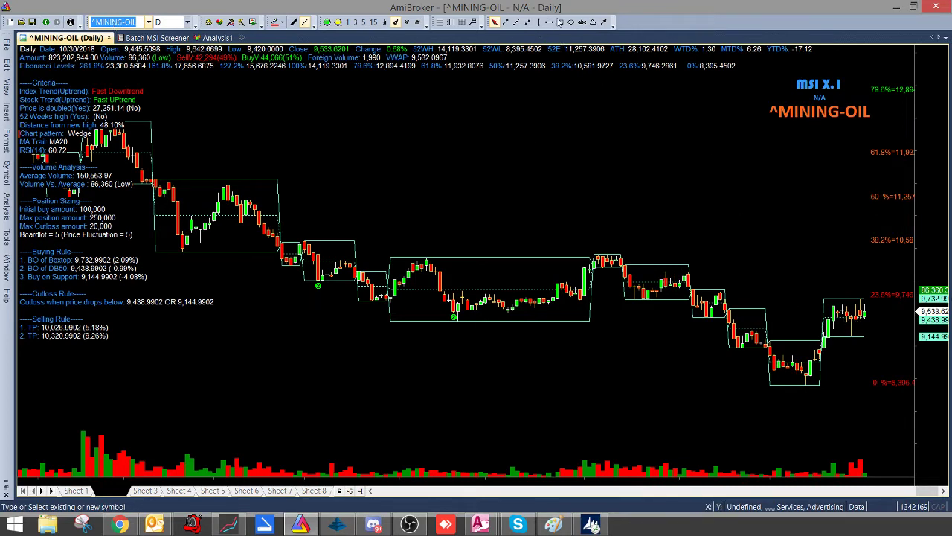
- Draw a downward arrow beneath the descending Darvas boxes and a short upward arrow beneath the latest box on the ^MINING-OIL chart
click(604, 22)
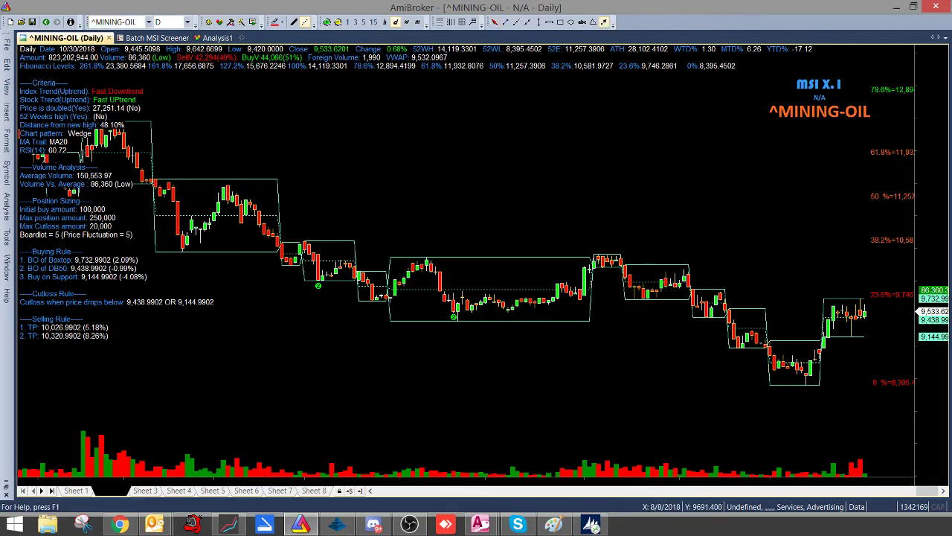
drag(602, 296, 749, 384)
drag(834, 379, 863, 347)
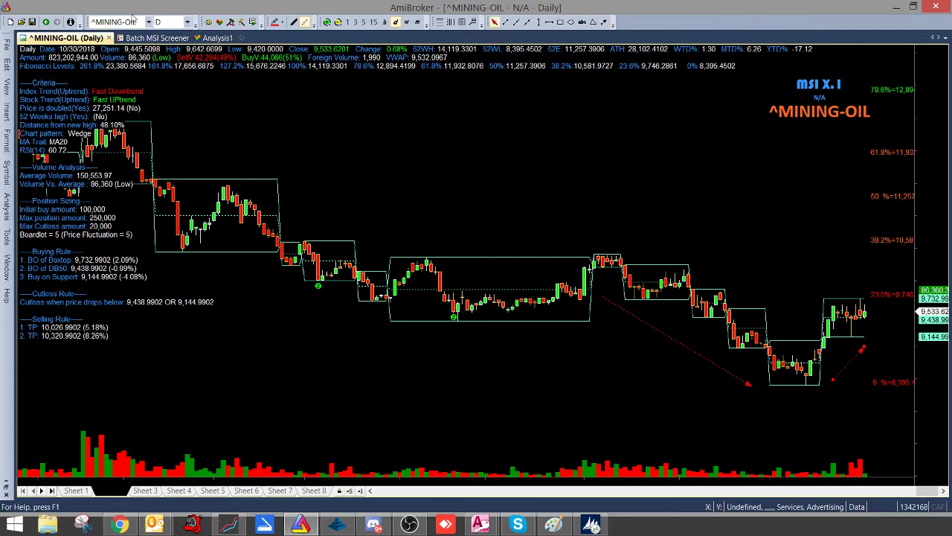
- Switch the chart to the ^PROPERTY index and draw a downward arrow beneath its most recent descending boxes
click(138, 23)
key(Down)
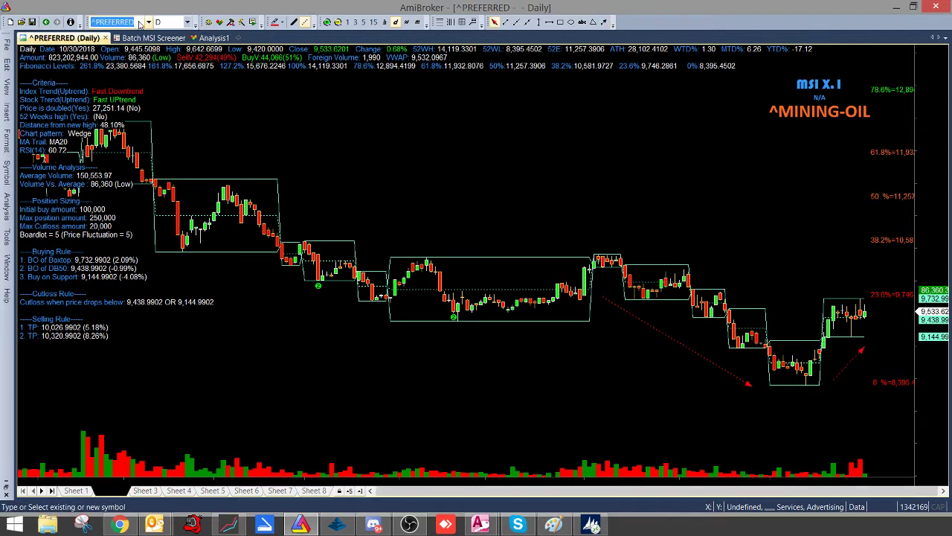
key(Down)
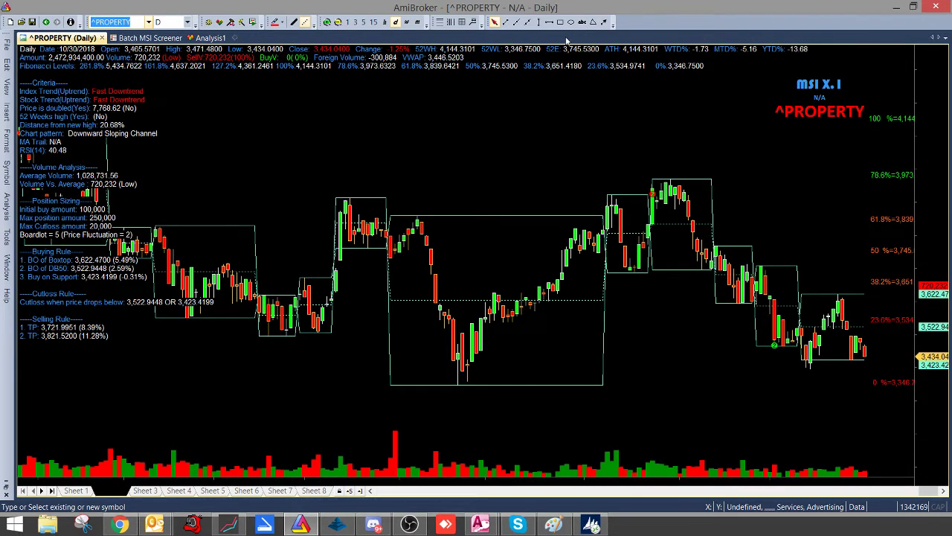
click(603, 21)
drag(661, 286, 804, 377)
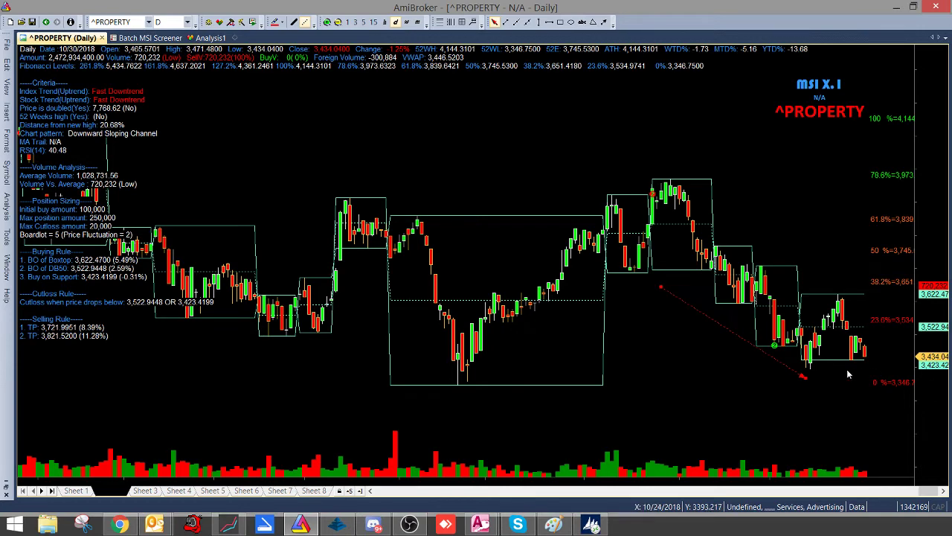
- Move through the ^PSEi, ^SERVICE and ^SME indices to the AB symbol and draw a downward arrow beneath its last boxes
click(132, 23)
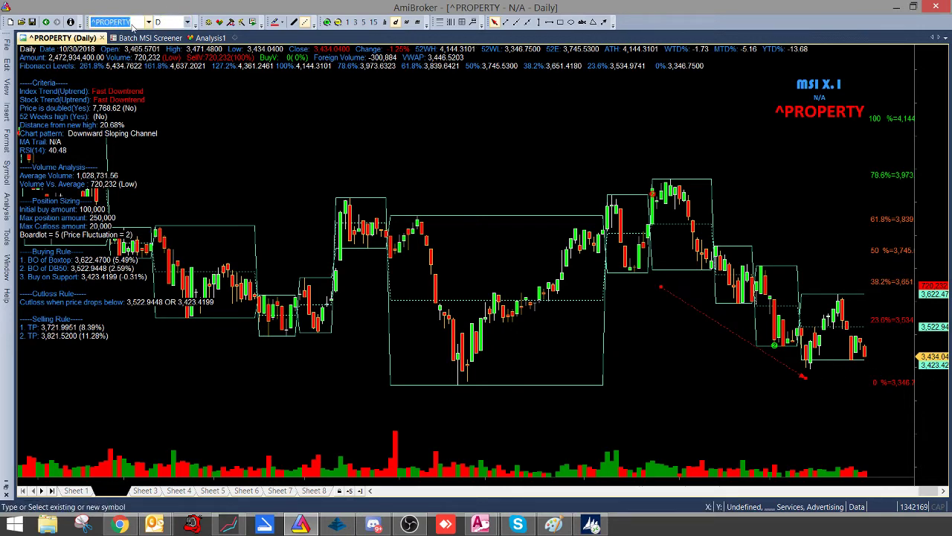
key(Down)
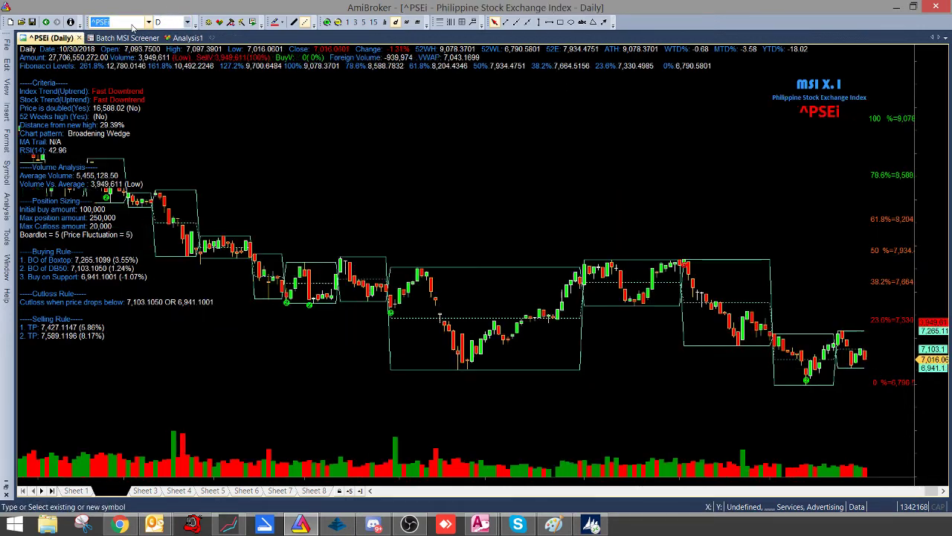
key(Down)
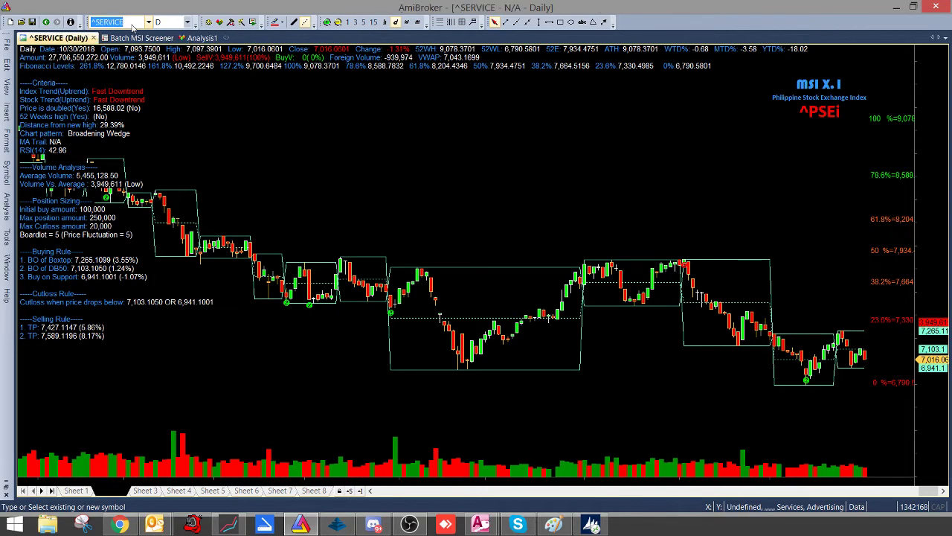
key(Down)
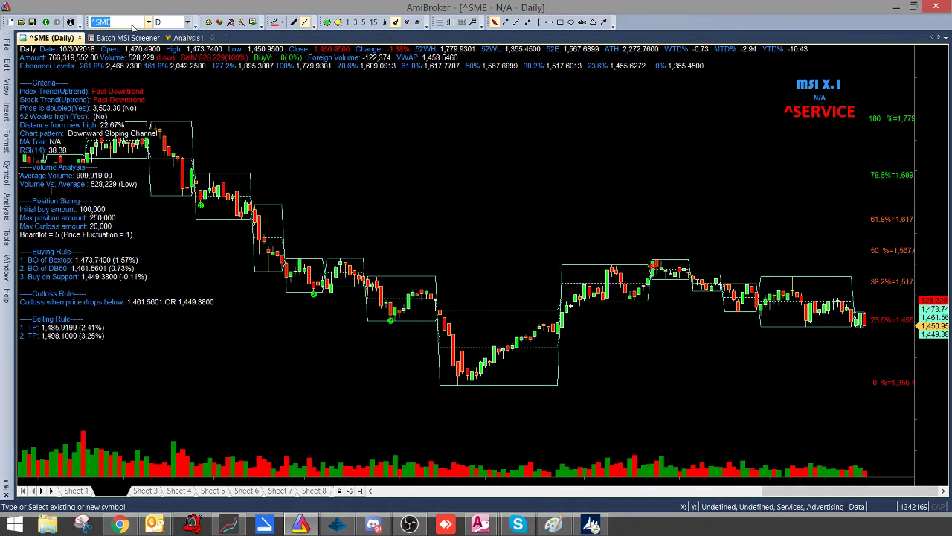
key(Down)
key(Down)
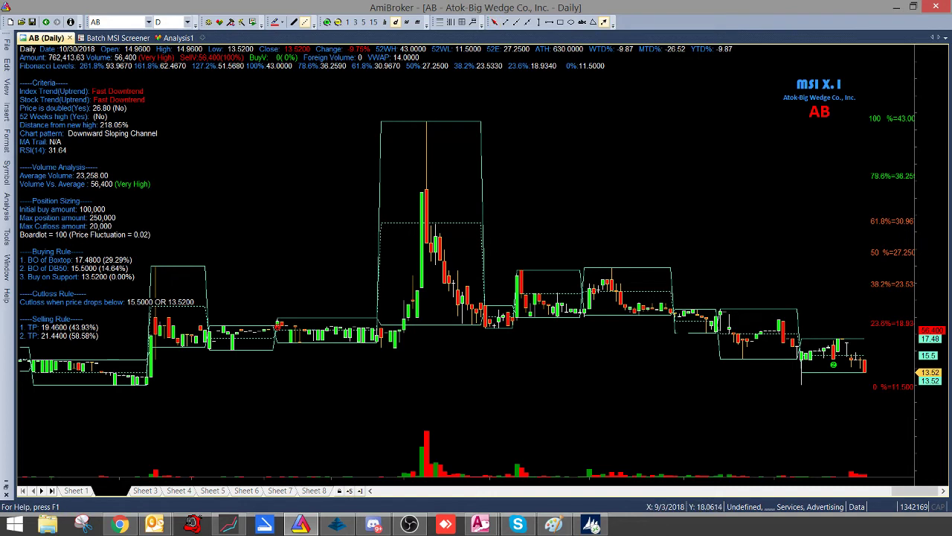
drag(672, 336, 808, 401)
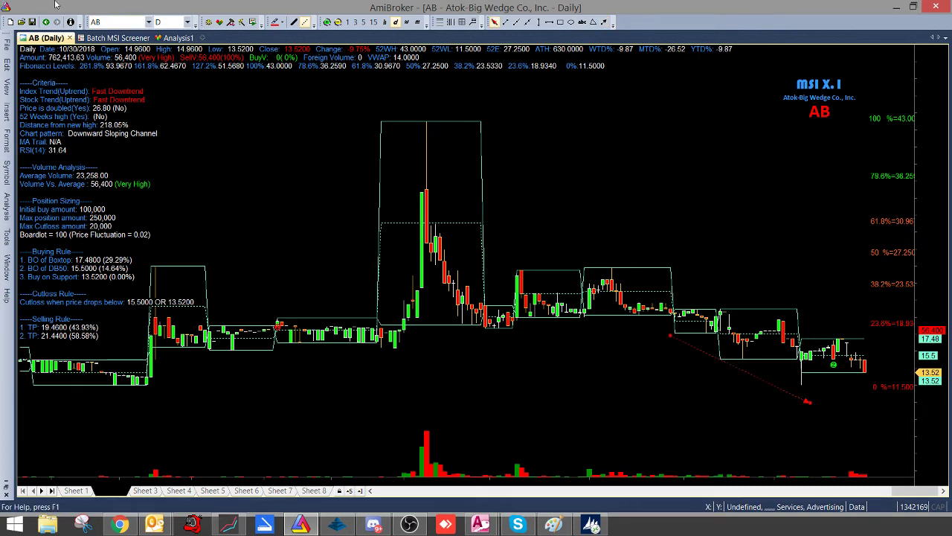
- Switch the chart to the ABA symbol and add the text labels 1 and 2 above its first two rising Darvas boxes
key(Down)
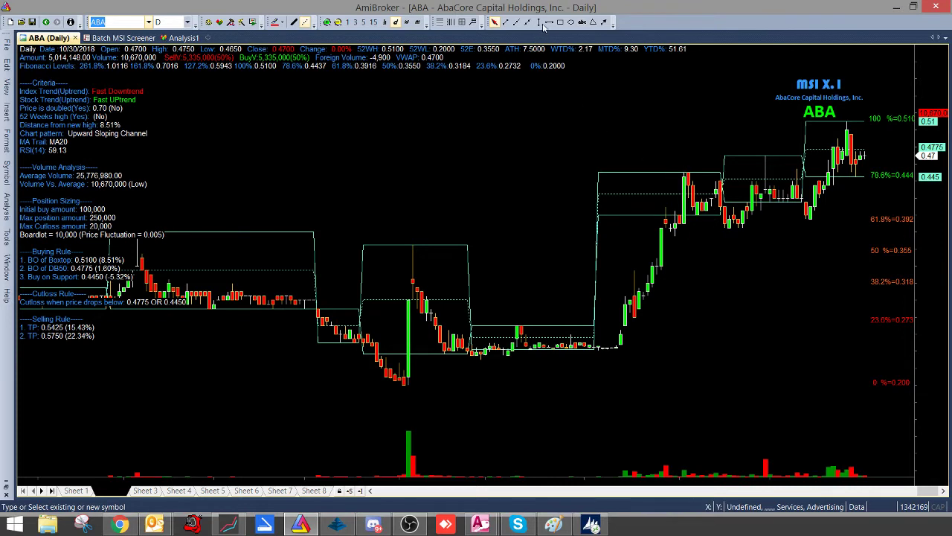
click(583, 22)
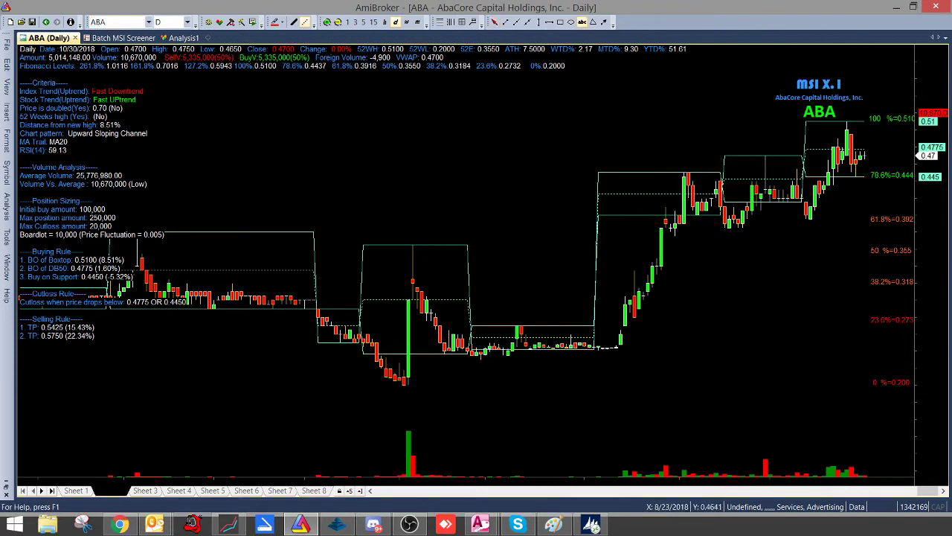
text(1)
key(Return)
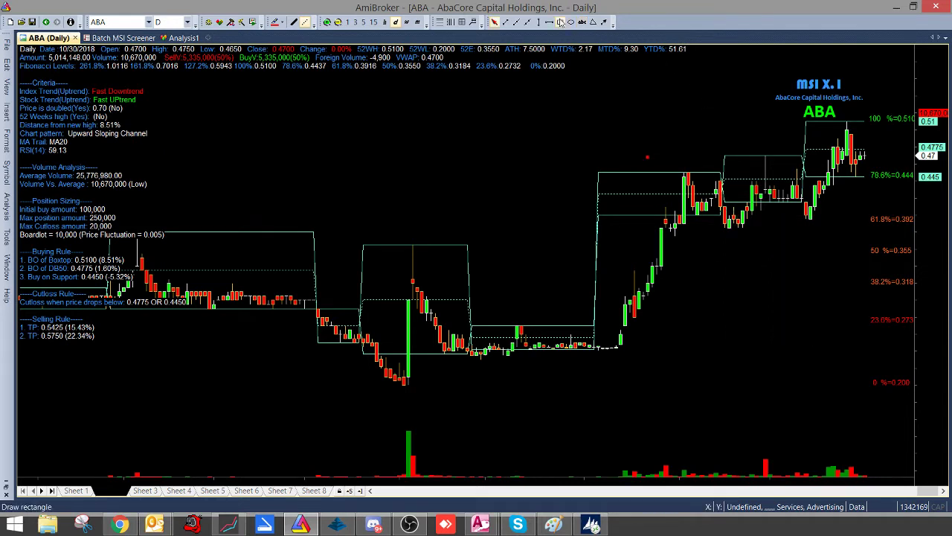
click(583, 22)
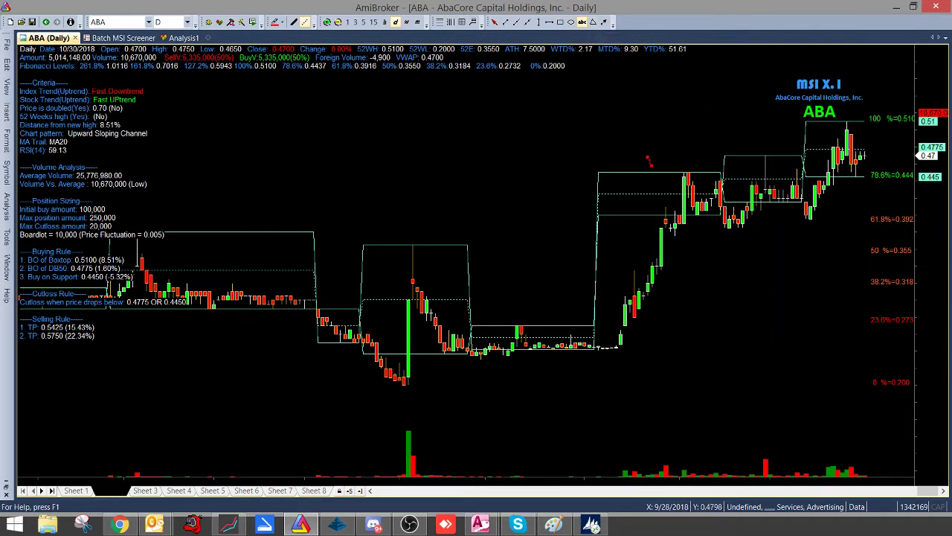
click(757, 145)
text(2)
click(821, 315)
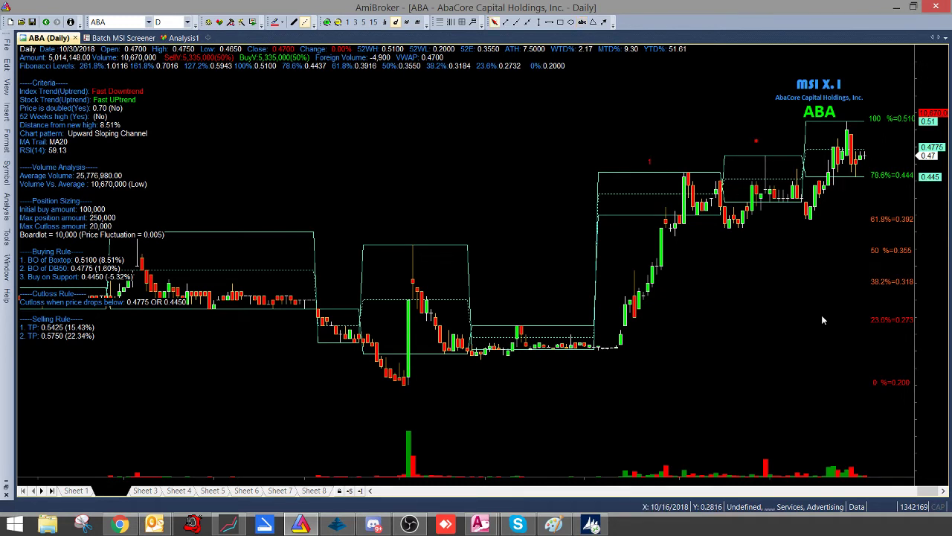
- Enlarge the recent ABA price bars and add the text label 3 above the latest Darvas box
click(326, 22)
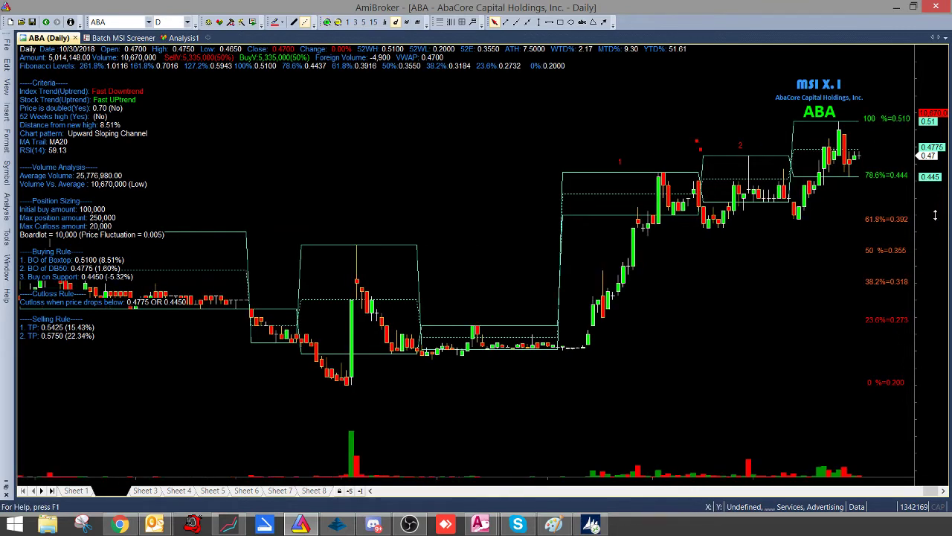
scroll(935, 208, up, 1)
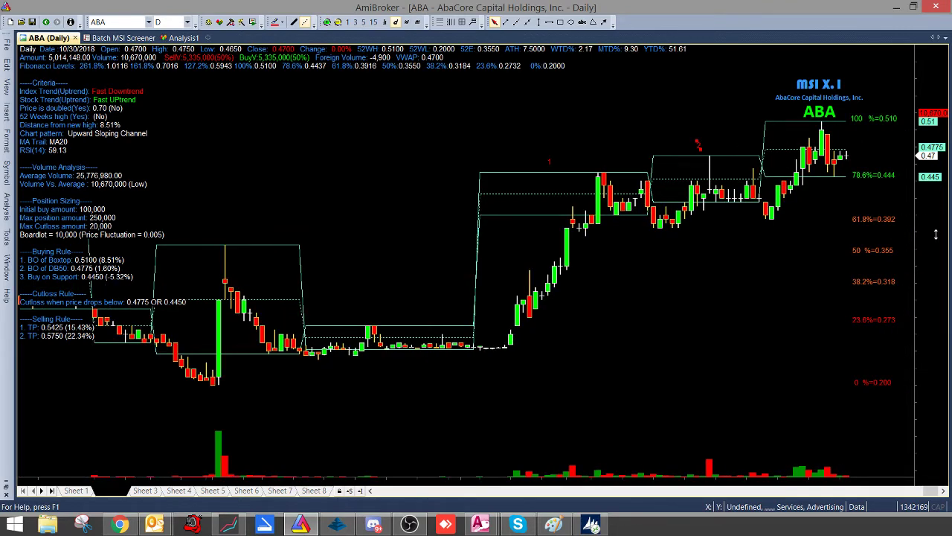
drag(936, 253, 937, 354)
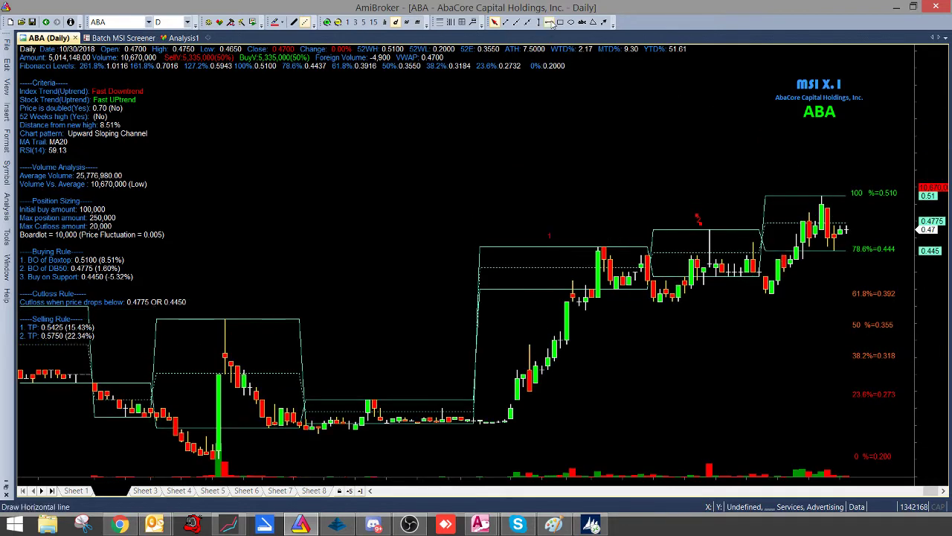
click(583, 22)
click(804, 195)
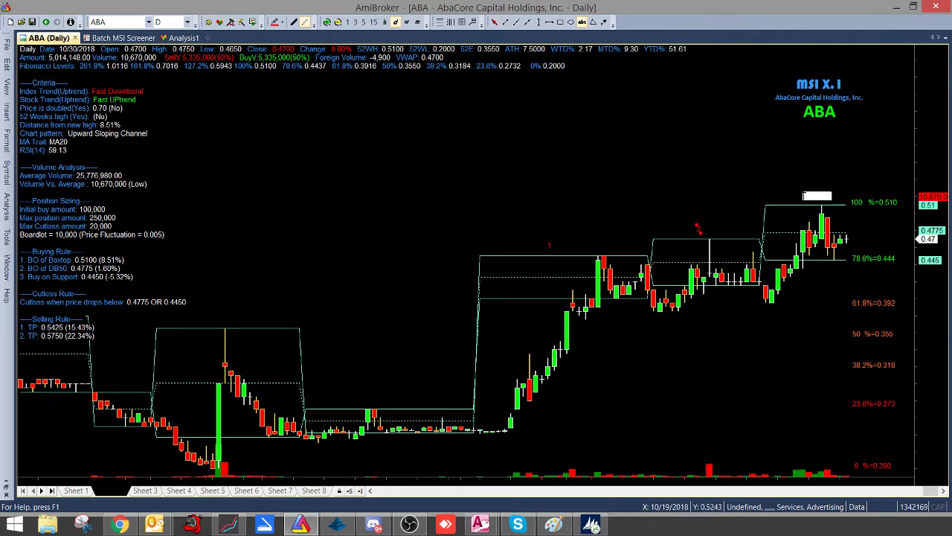
text(3)
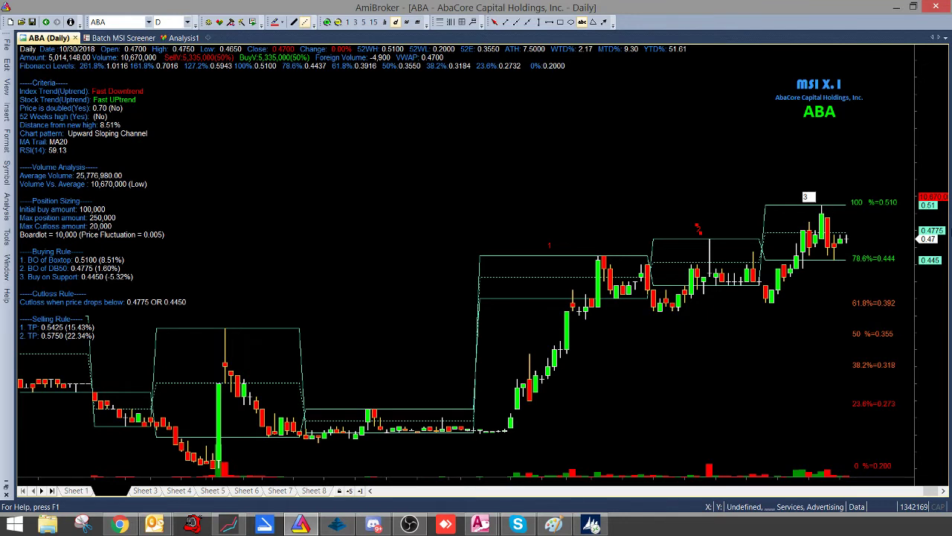
click(899, 171)
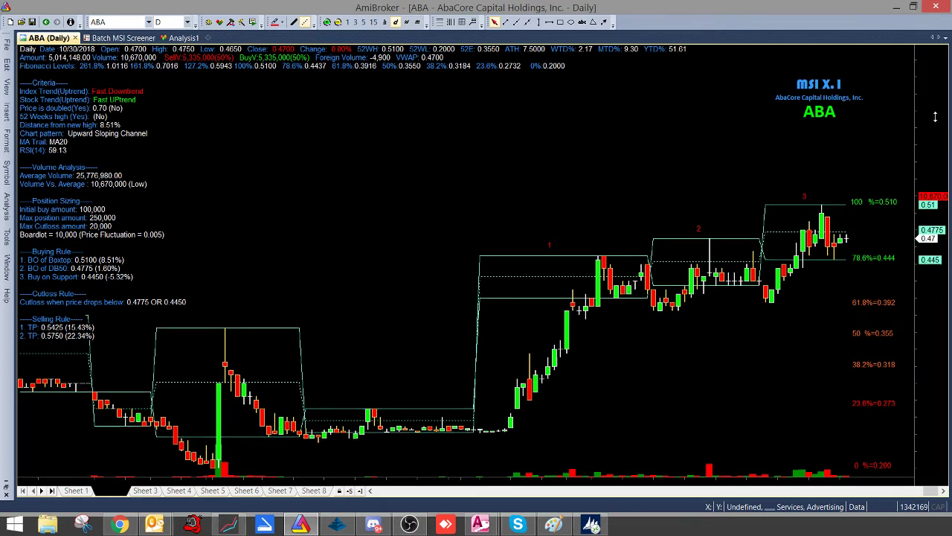
- Draw a horizontal line across the ABA chart along the bottom of box 3, near the top of box 1
scroll(935, 117, down, 2)
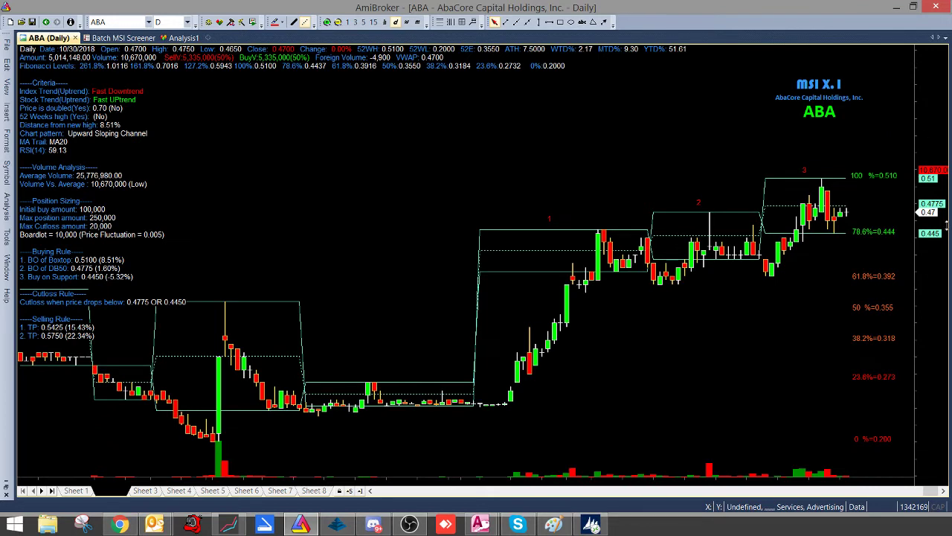
click(550, 22)
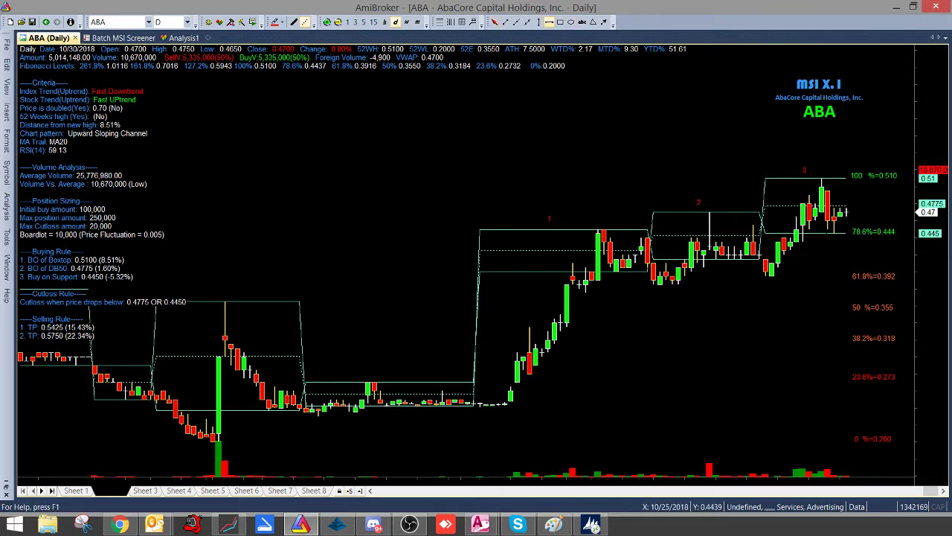
click(825, 234)
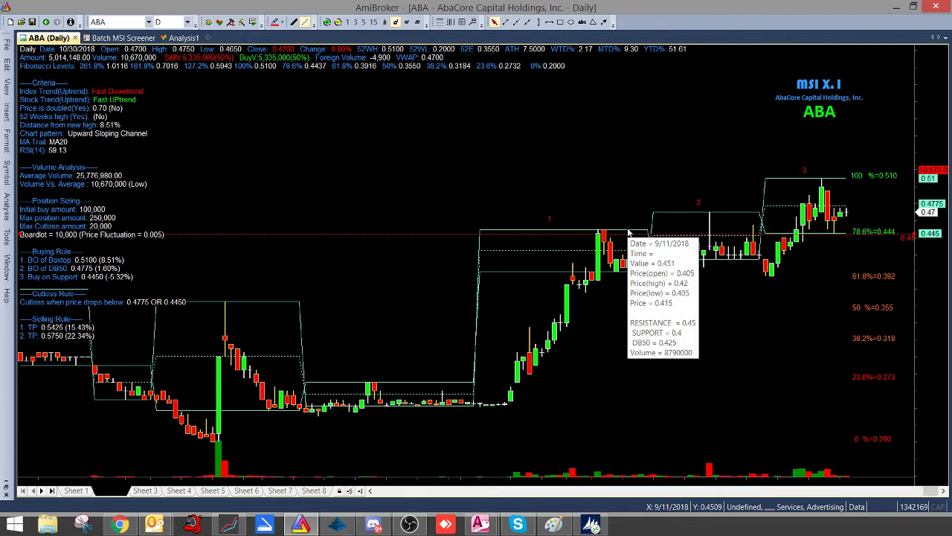
- Examine the resistance, support and DB50 values of the Darvas boxes along the horizontal line and at the latest ABA bar
mouse_move(625, 234)
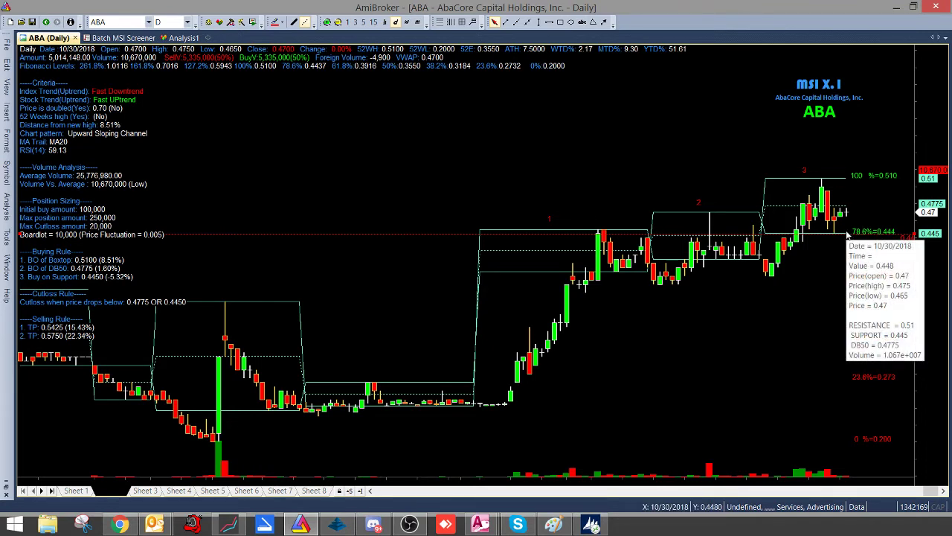
mouse_move(845, 212)
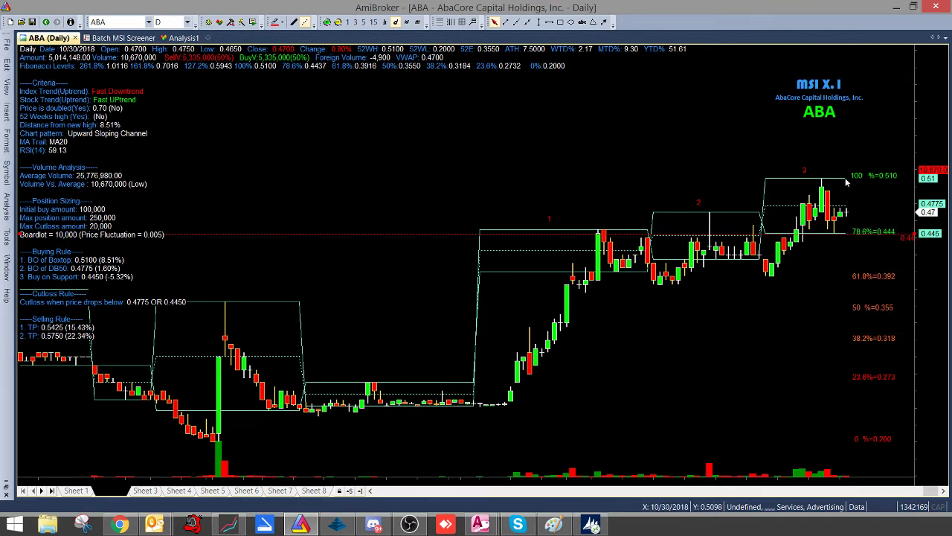
mouse_move(846, 182)
mouse_move(675, 234)
mouse_move(843, 234)
mouse_move(623, 190)
mouse_move(344, 449)
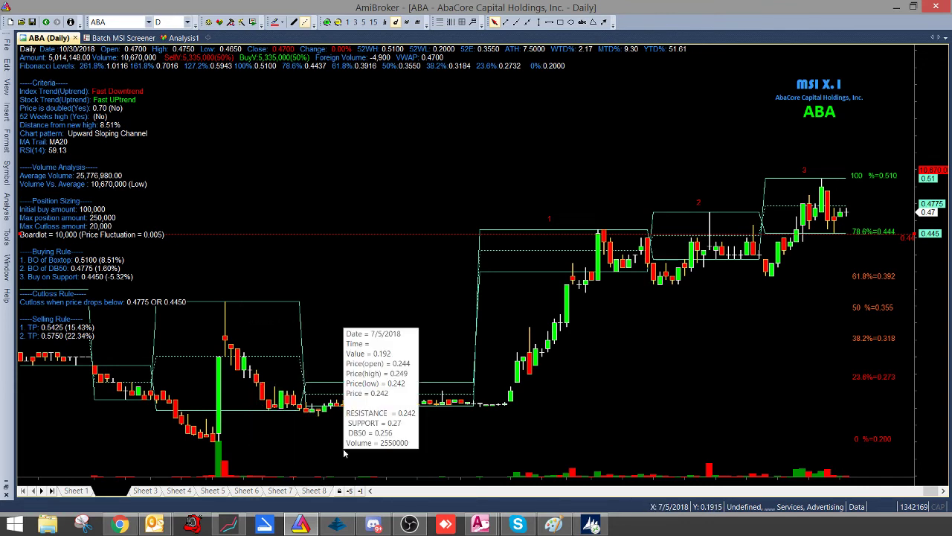